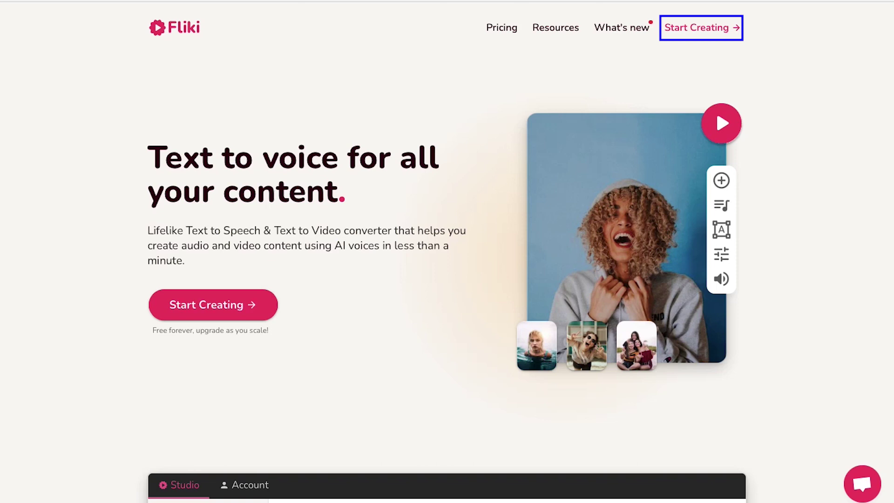
# Step: Start creating, choose e-mail sign-up, and submit the account e-mail address
pyautogui.press('Return')
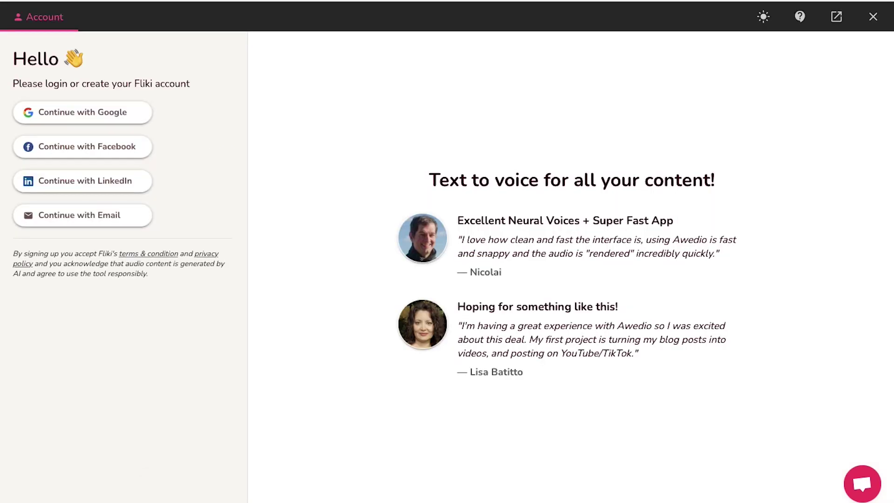
pyautogui.press('Tab')
pyautogui.press('Tab')
pyautogui.press('Tab')
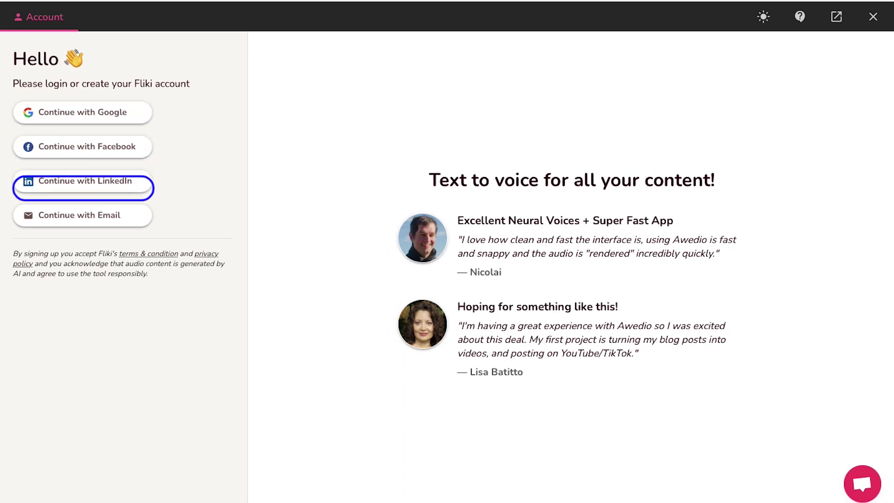
pyautogui.press('Tab')
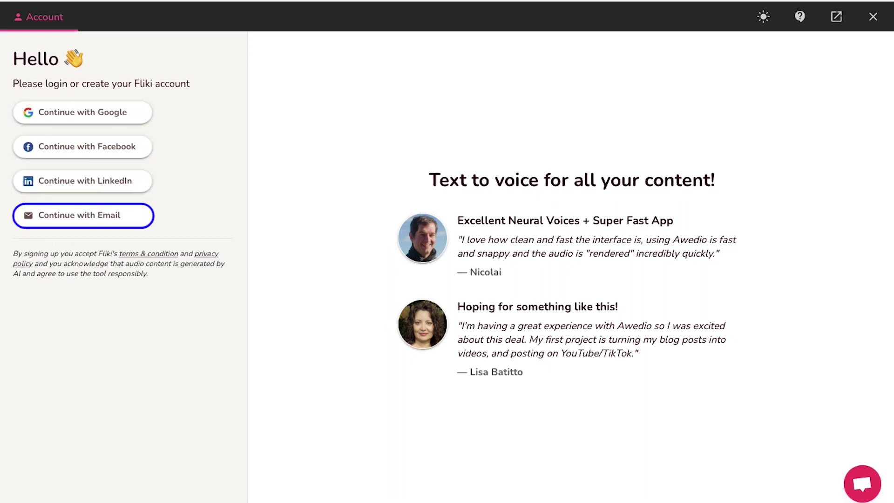
pyautogui.press('Return')
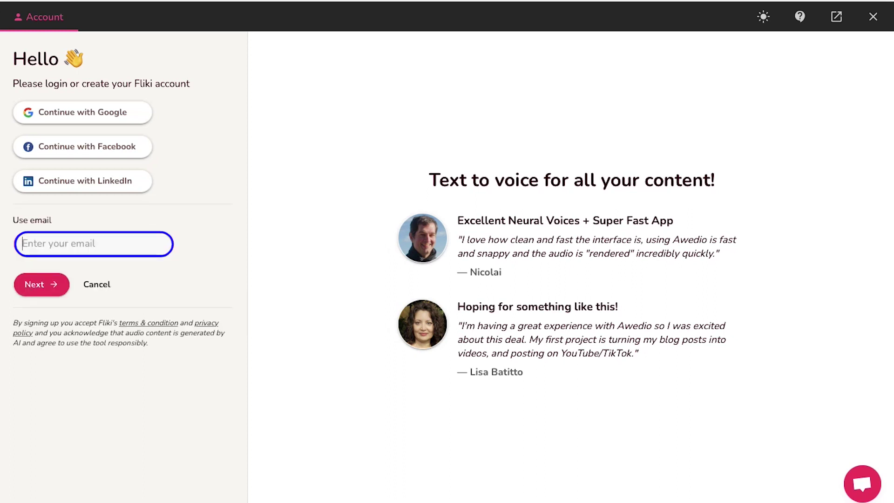
pyautogui.hotkey('ctrl', 'v')
pyautogui.press('Tab')
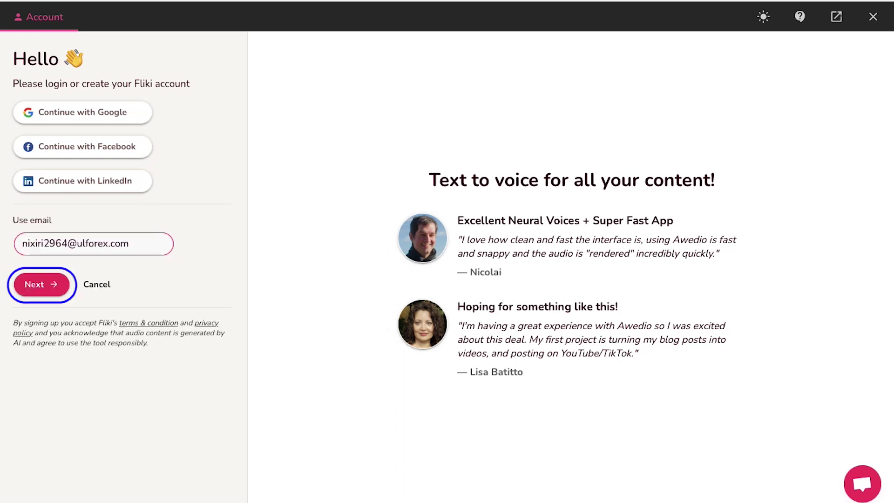
pyautogui.press('Return')
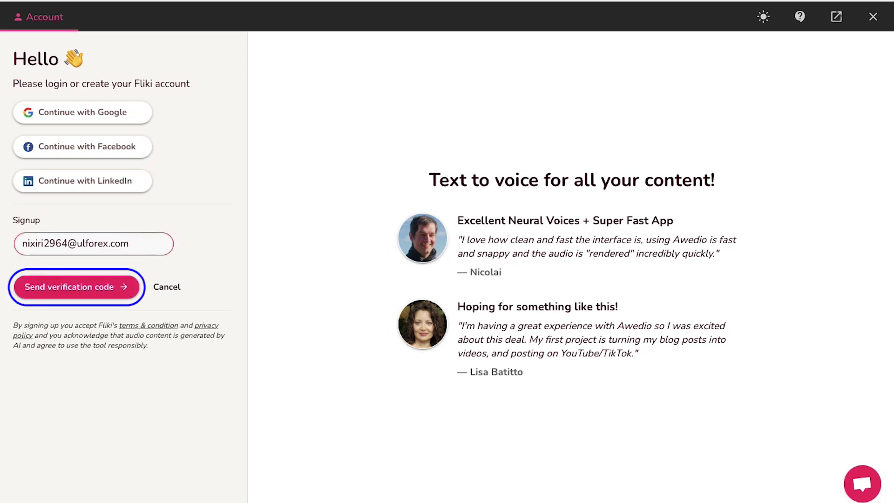
# Step: Request the e-mail verification code and enter it to verify the address
pyautogui.press('Return')
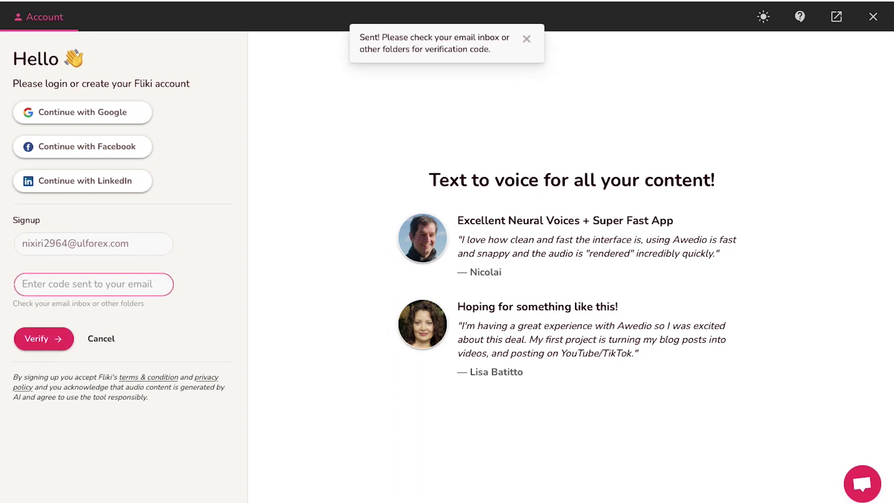
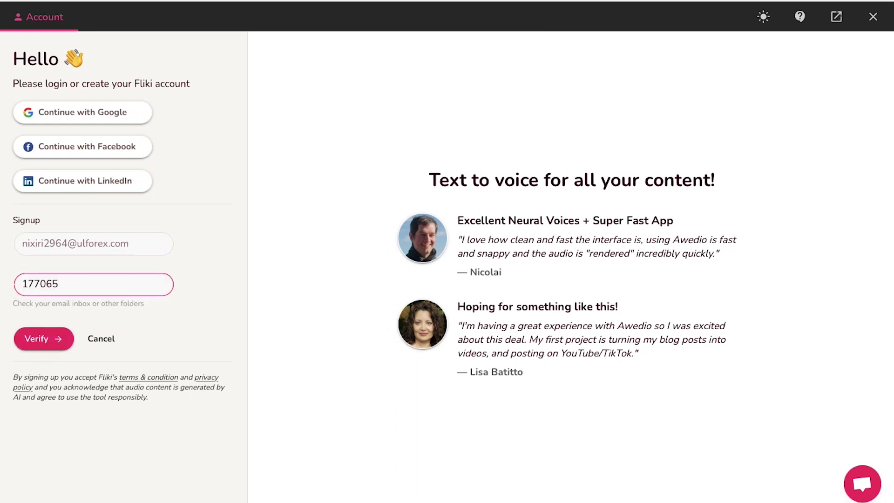
pyautogui.press('Return')
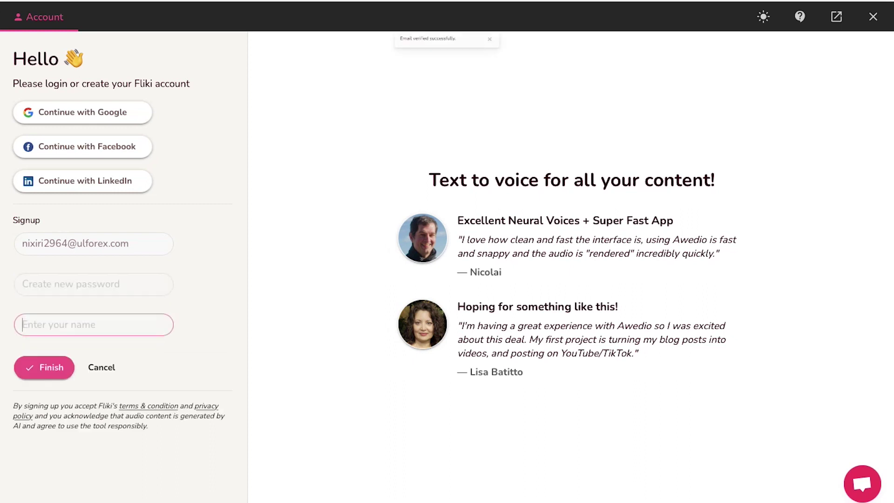
# Step: Set the account password and the user's name, then finish creating the account
pyautogui.click(93, 284)
pyautogui.write('••••••••••')
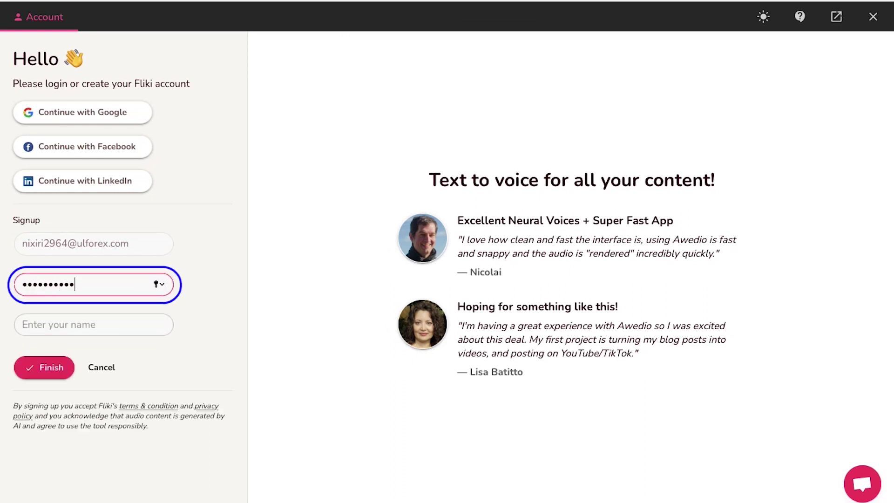
pyautogui.press('Tab')
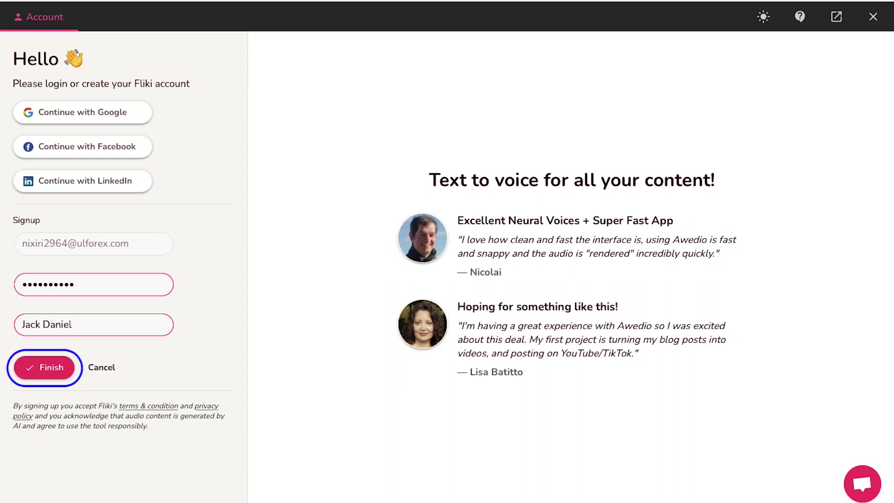
pyautogui.press('Return')
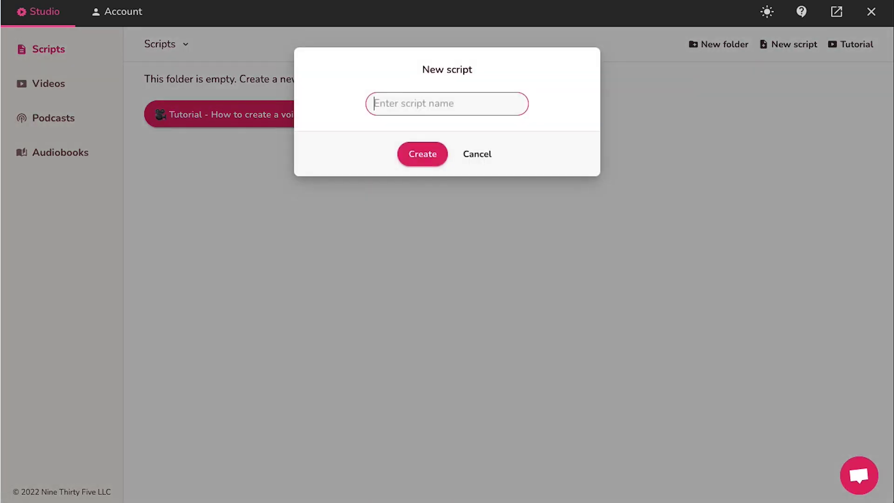
# Step: Name the new script 'My first script for video' and create it
pyautogui.write('My first script for video')
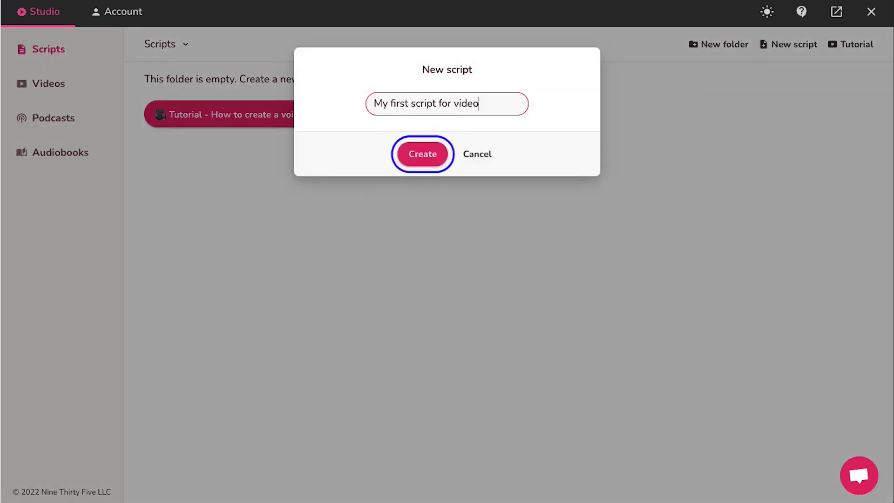
pyautogui.press('Return')
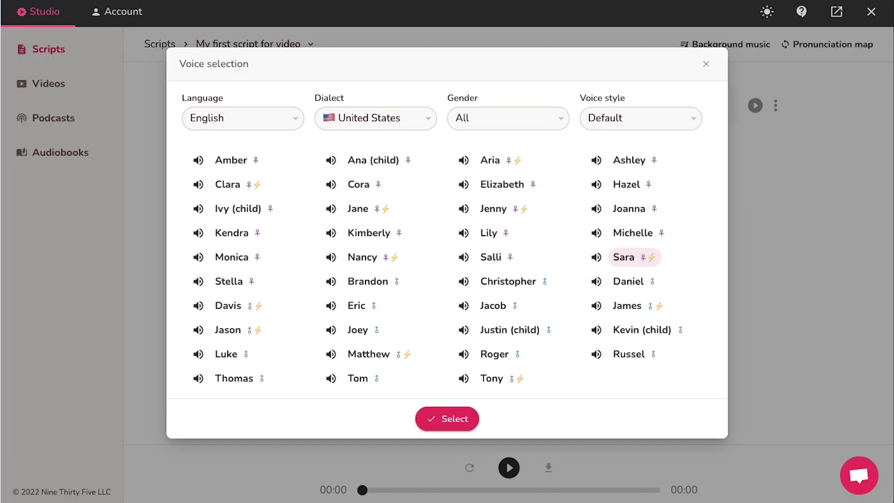
pyautogui.press('Tab')
pyautogui.press('Tab')
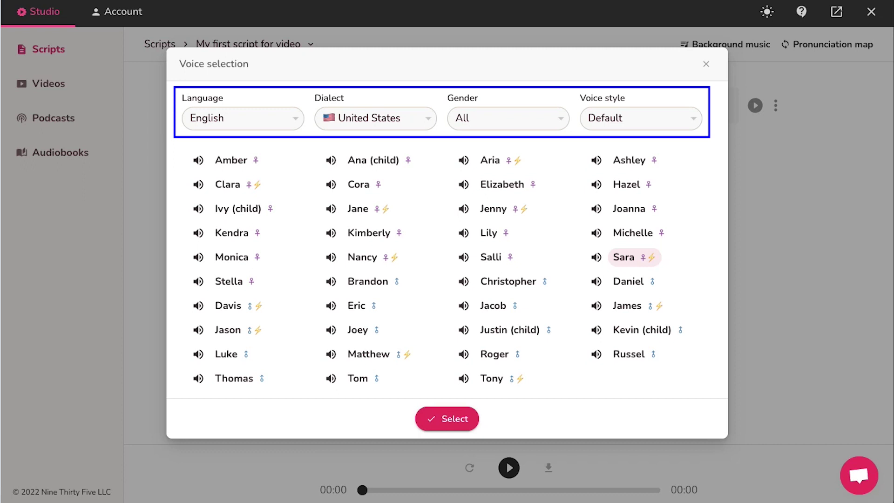
pyautogui.click(242, 118)
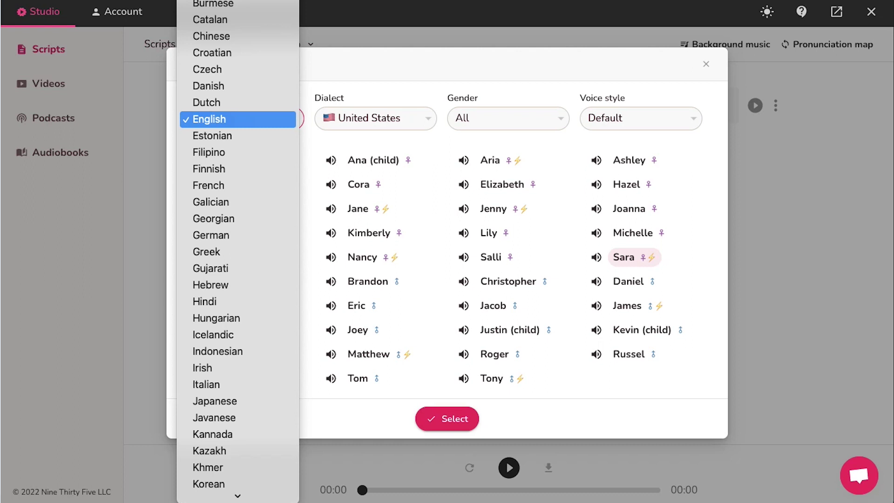
pyautogui.press('Return')
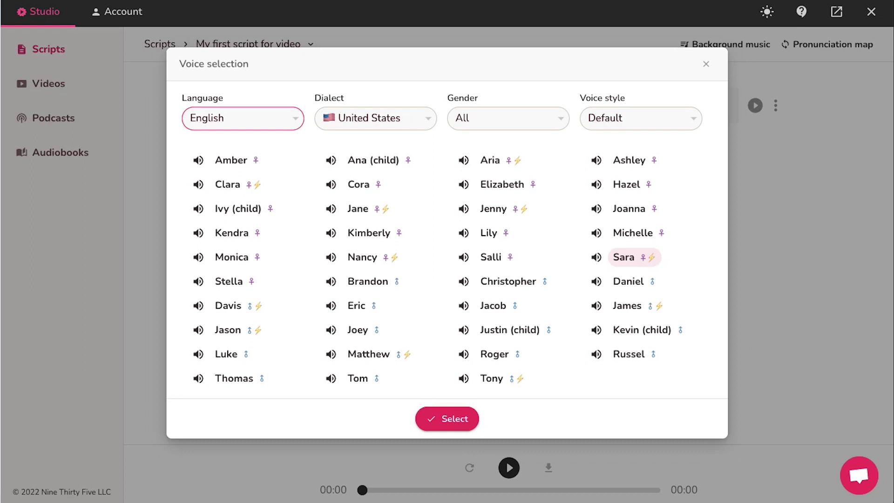
pyautogui.press('space')
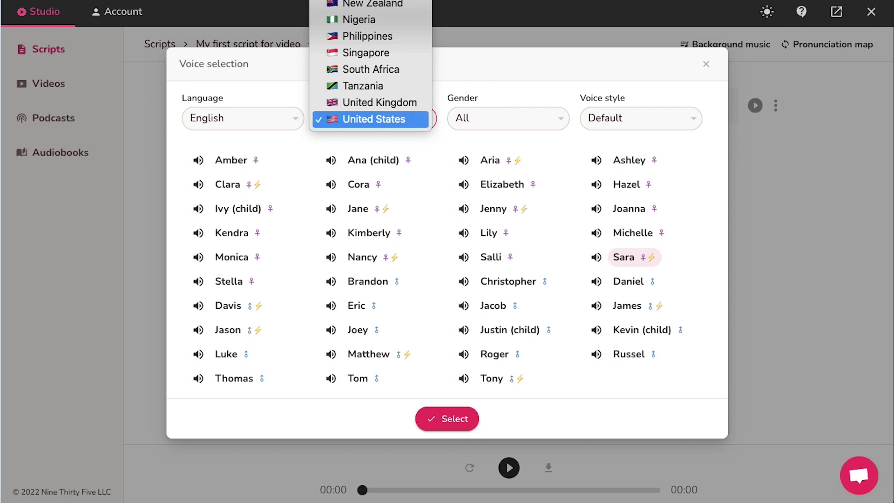
pyautogui.press('Return')
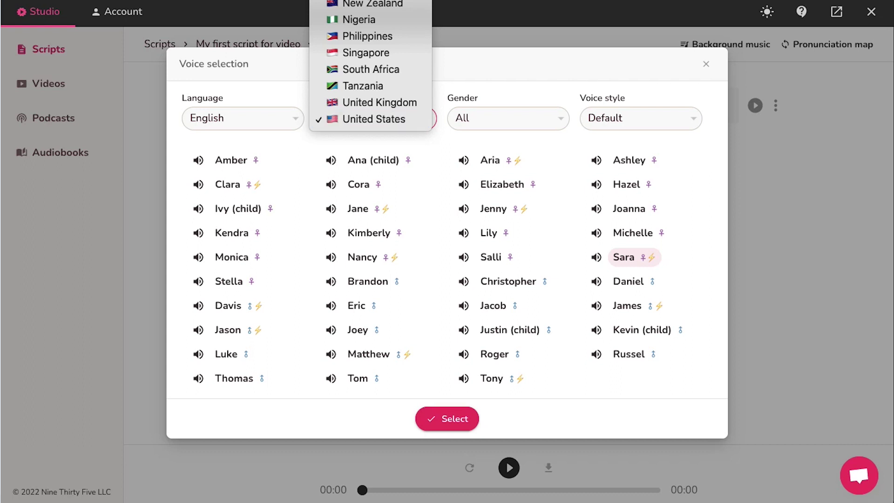
# Step: Keep all genders and the Default style, and pick Ashley (English, United States) as narrator
pyautogui.press('Tab')
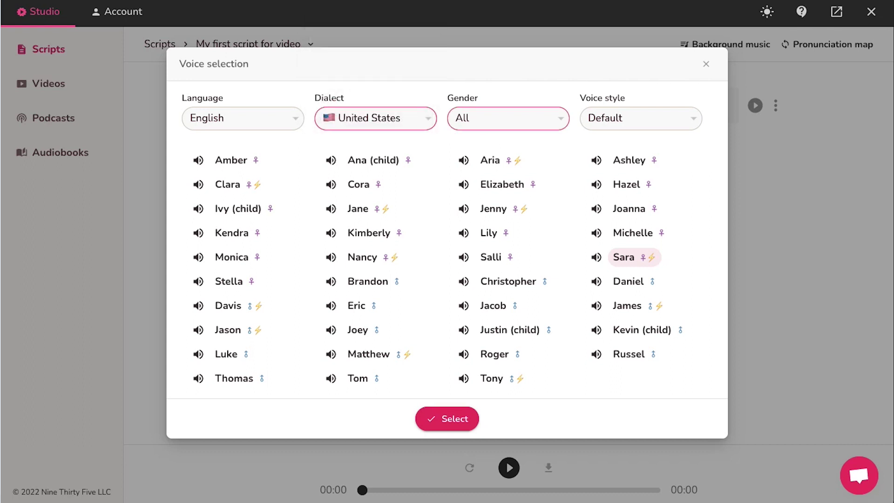
pyautogui.press('space')
pyautogui.press('Return')
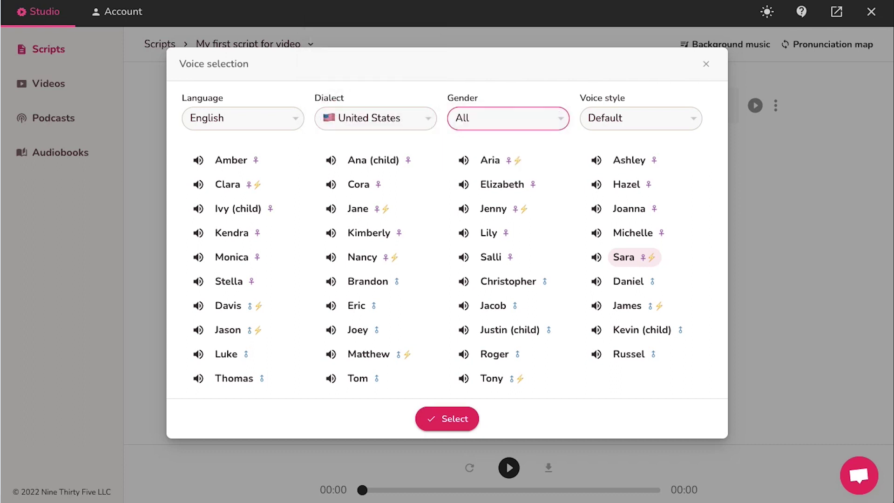
pyautogui.press('Tab')
pyautogui.press('space')
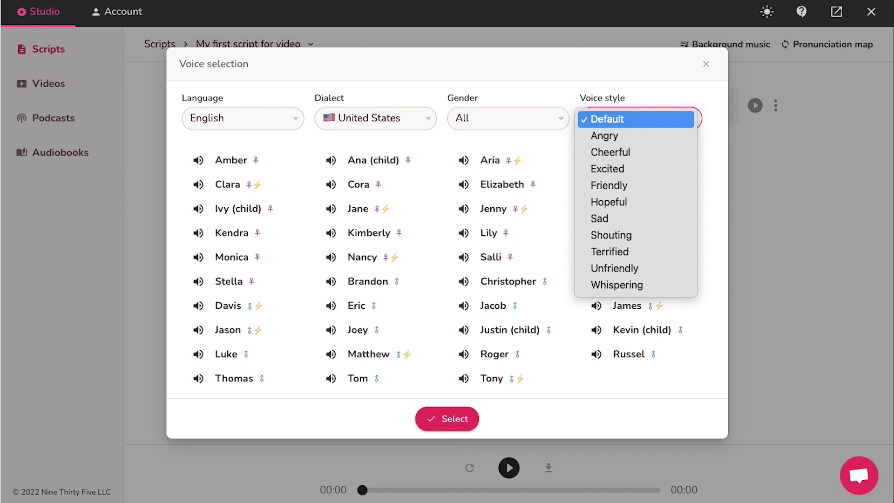
pyautogui.press('Escape')
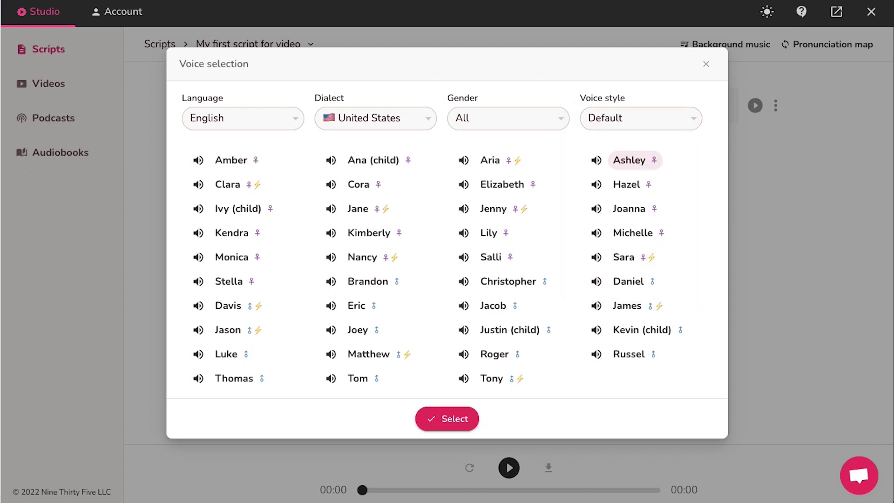
pyautogui.click(447, 418)
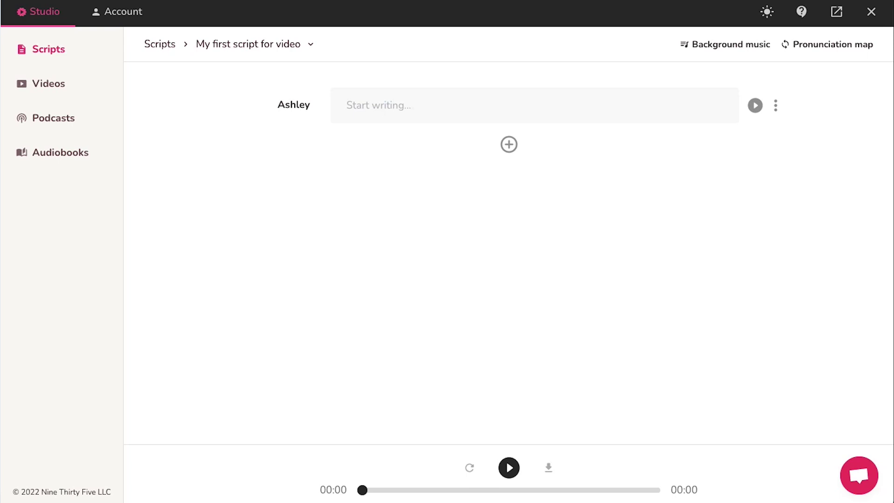
pyautogui.click(347, 105)
# Step: Paste the Ginseng voiceover paragraph into Ashley's empty text block
pyautogui.click(347, 105)
pyautogui.write('What if we told you there is a wonder herb that can tackle fatigue, decrease stress, boost your energy levels, and improve your skin? We bet you’d be flipping excited to know more about this miraculous herb. It is none other than Ginseng – a herb we have all heard about but seldom tried.')
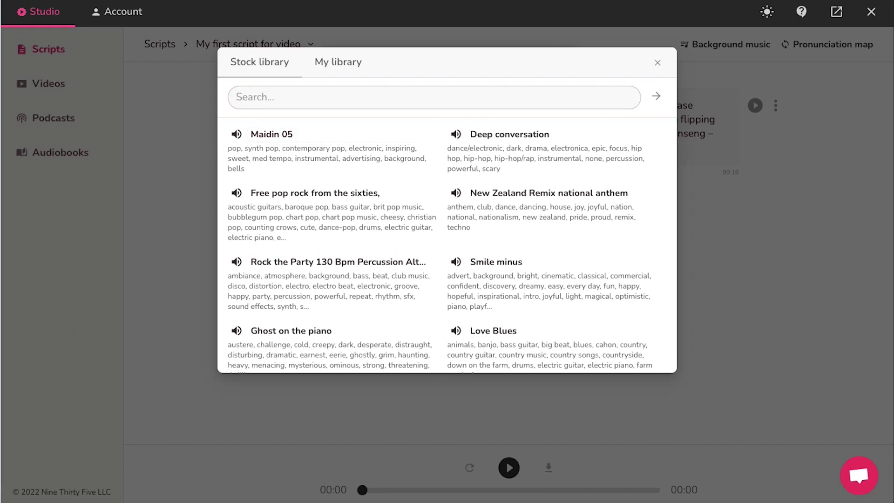
# Step: Preview stock tracks like Maidin 05, then save Ghost on the piano as background music at 30% volume
pyautogui.press('Tab')
pyautogui.press('Tab')
pyautogui.click(434, 97)
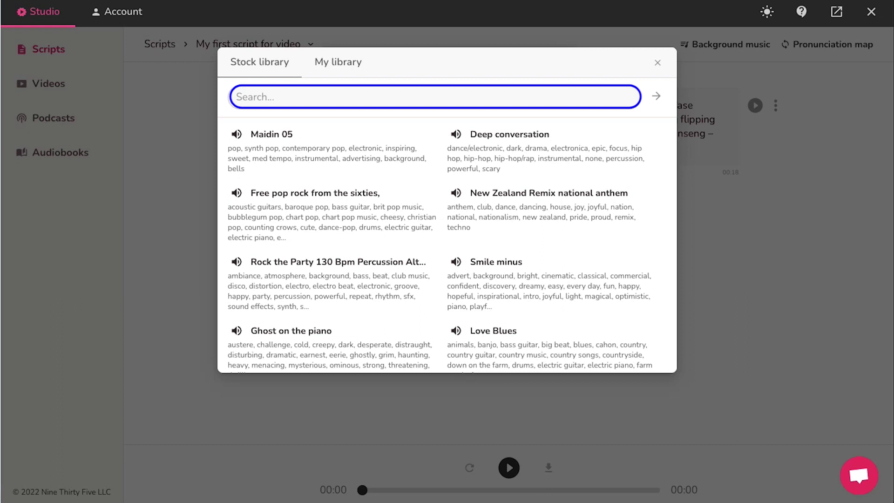
pyautogui.click(325, 158)
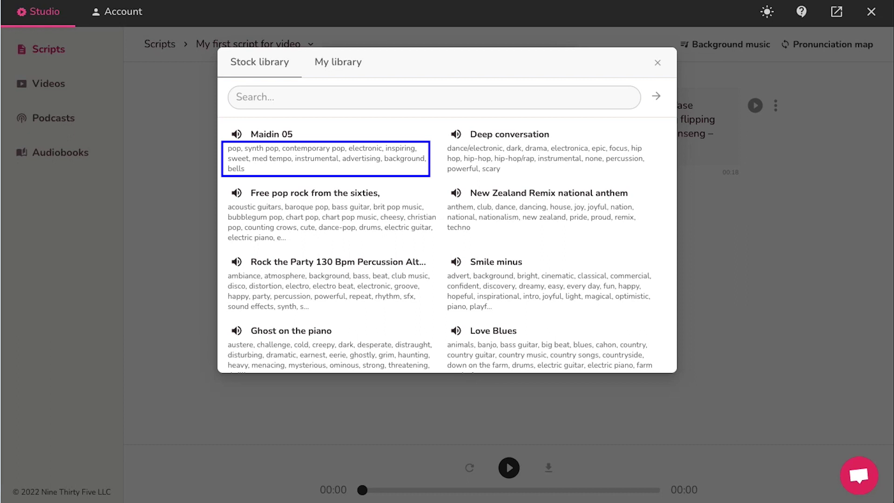
pyautogui.click(237, 135)
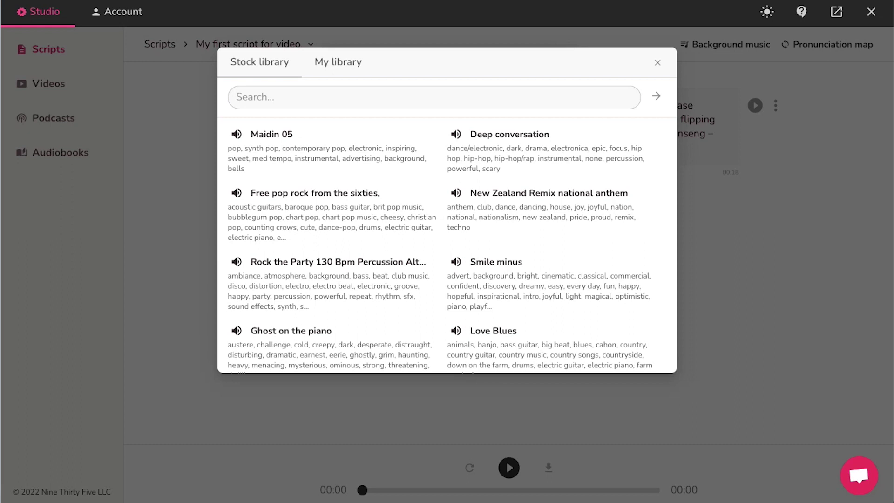
pyautogui.click(291, 331)
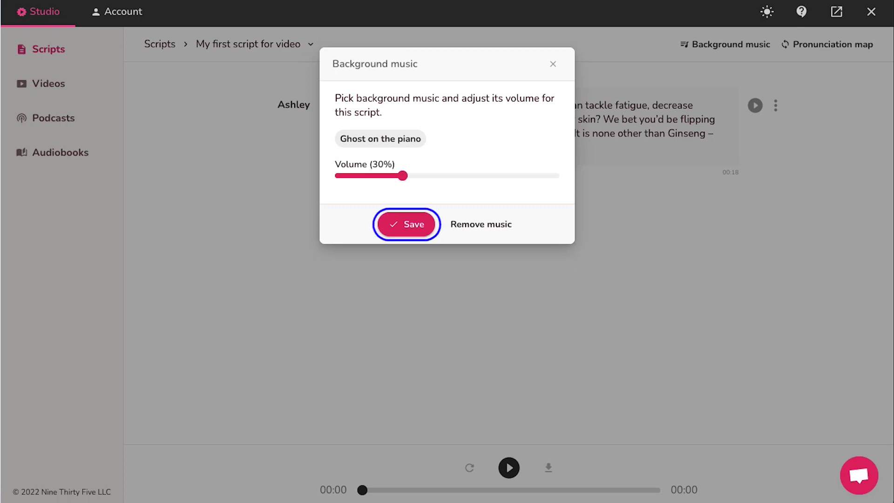
pyautogui.press('Return')
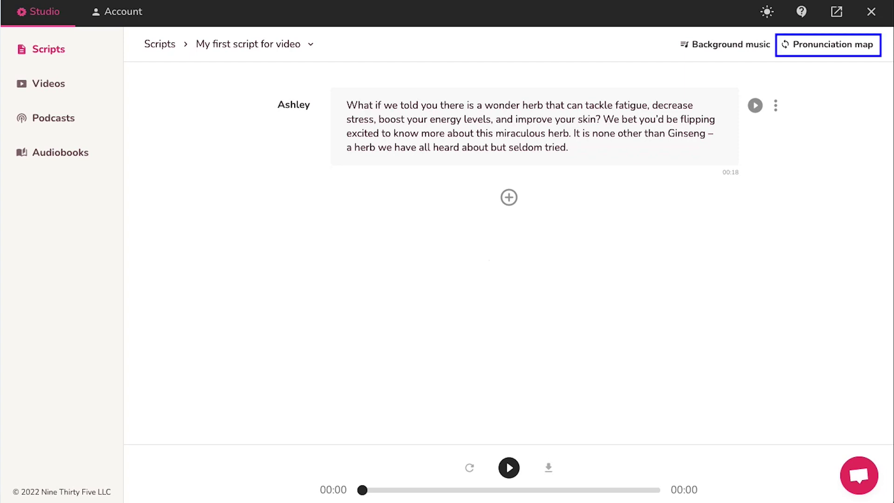
# Step: Add a pronunciation map entry replacing 'love' with 'lovee', then return to the script
pyautogui.press('Return')
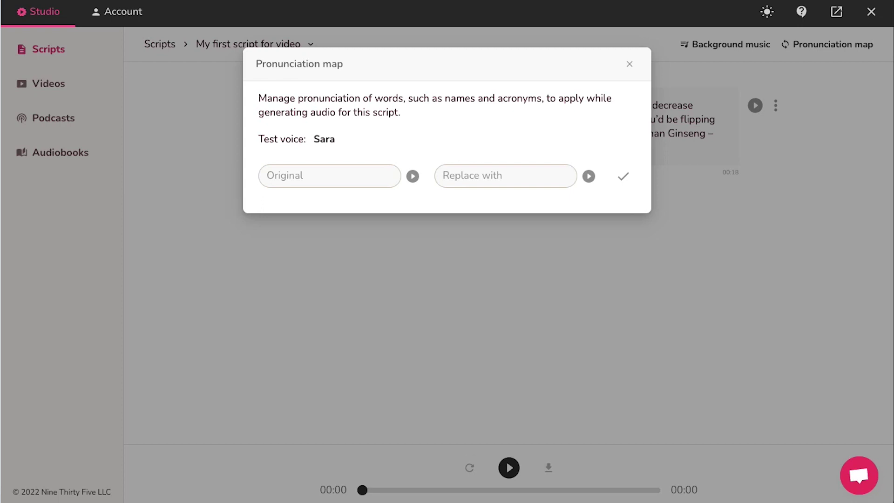
pyautogui.hotkey('shift', 'Tab')
pyautogui.press('Tab')
pyautogui.write('love')
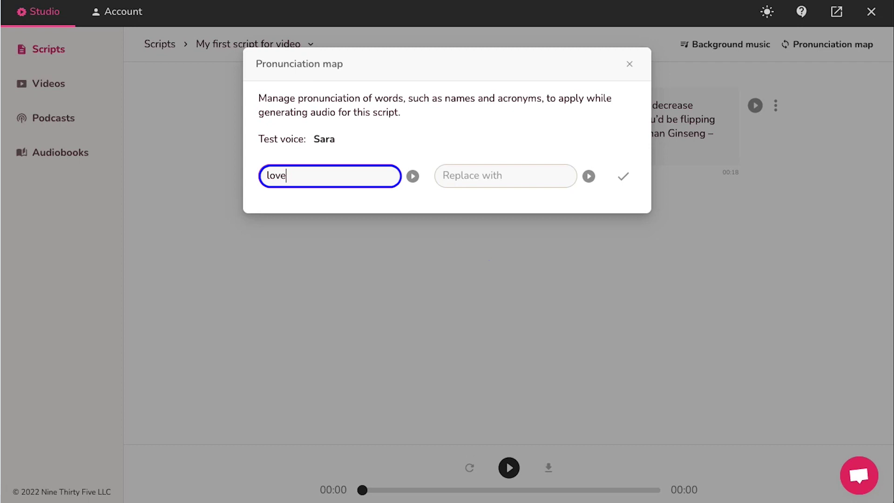
pyautogui.press('Tab')
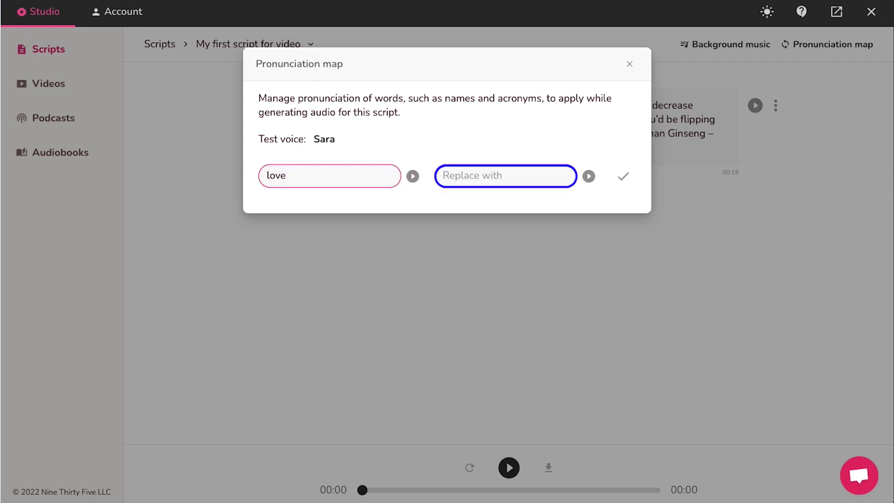
pyautogui.write('lovee')
pyautogui.press('Tab')
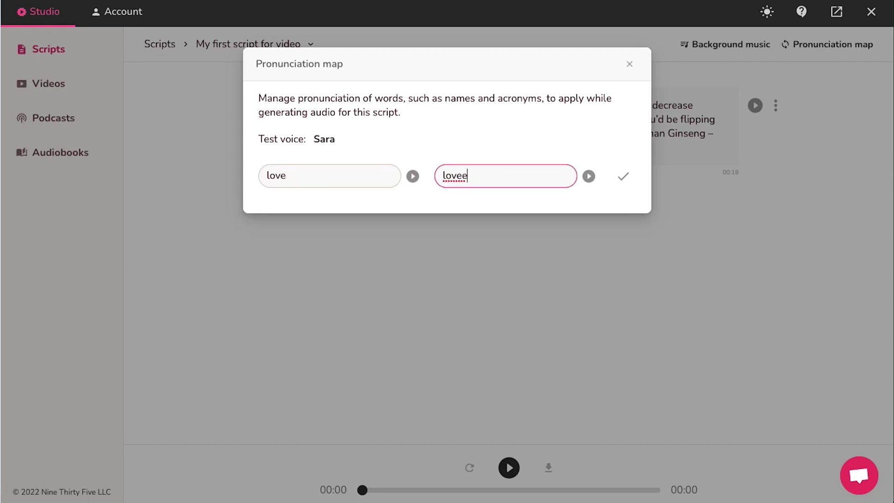
pyautogui.press('Tab')
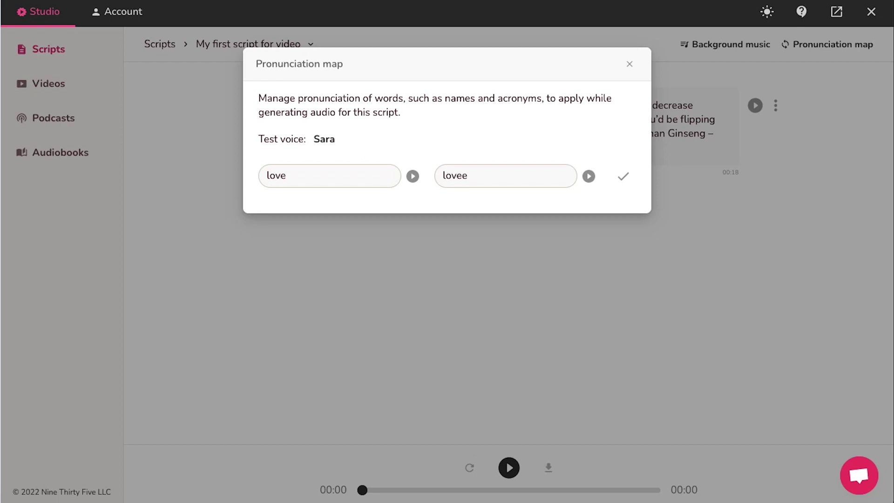
pyautogui.press('Tab')
pyautogui.press('Return')
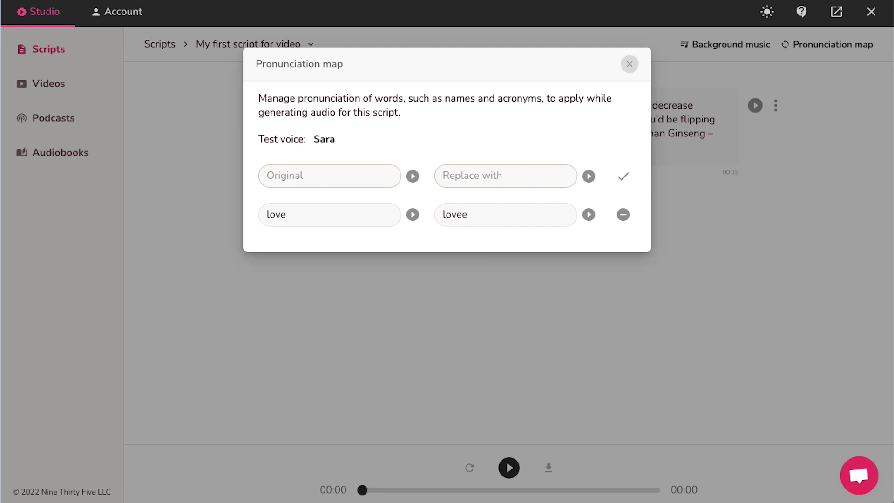
pyautogui.click(630, 63)
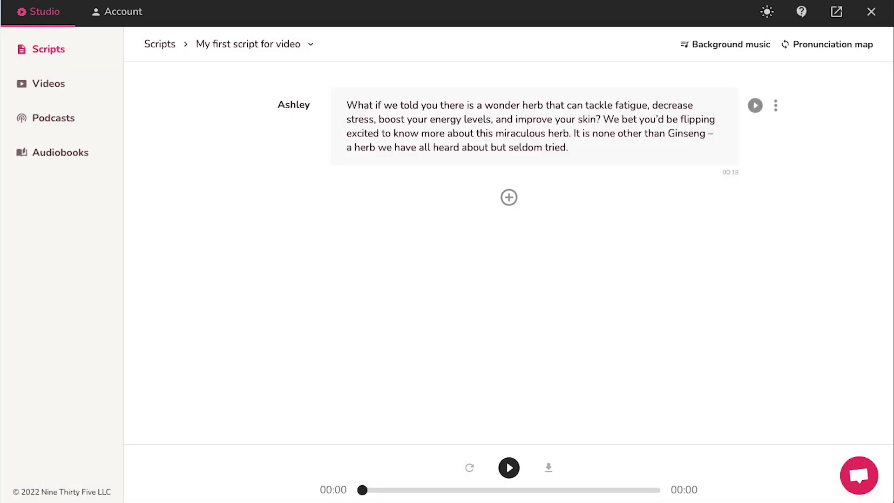
# Step: Select the word 'wonder', glance at its Tune options, and choose Add pause
pyautogui.doubleClick(501, 105)
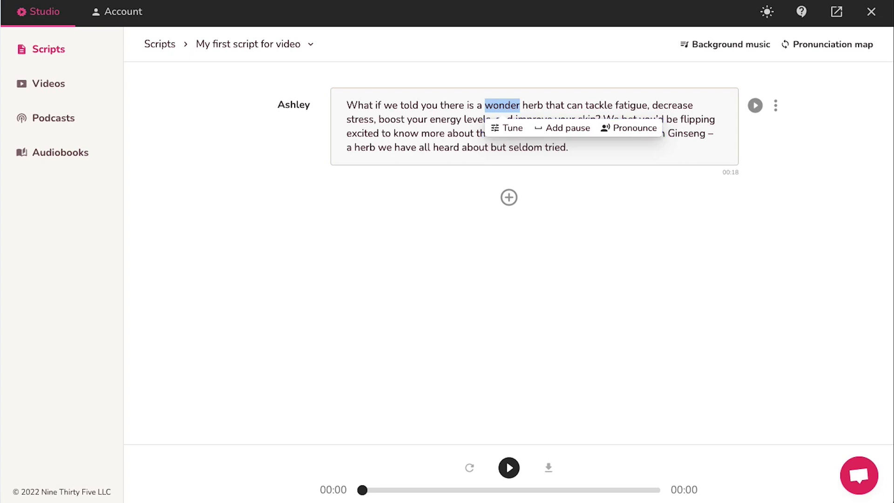
pyautogui.click(506, 128)
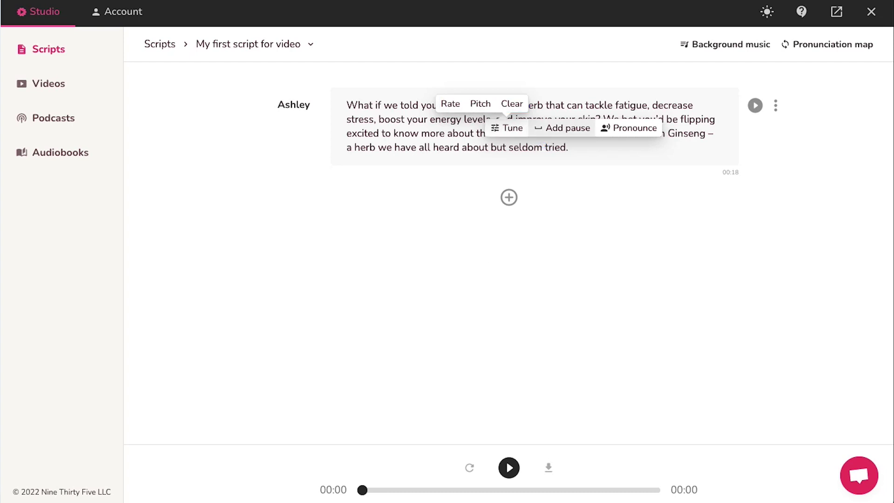
pyautogui.click(563, 127)
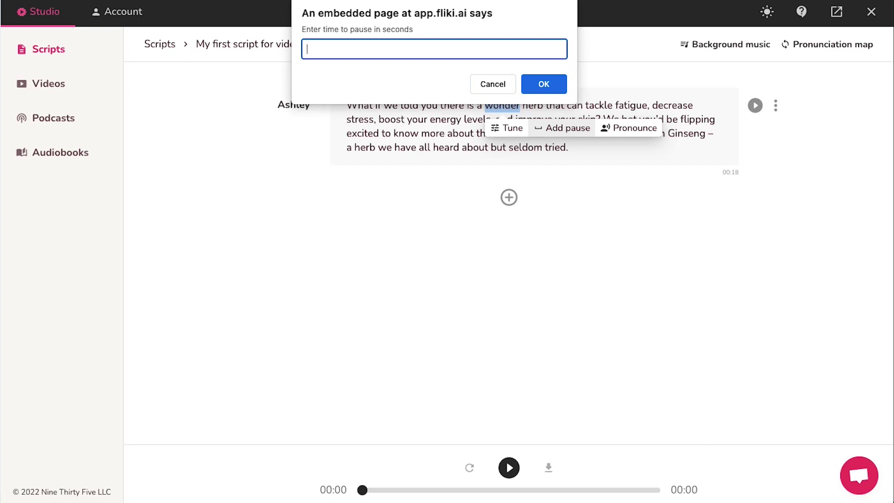
# Step: Enter 4 seconds as the pause length after 'wonder'
pyautogui.write('4')
pyautogui.press('Return')
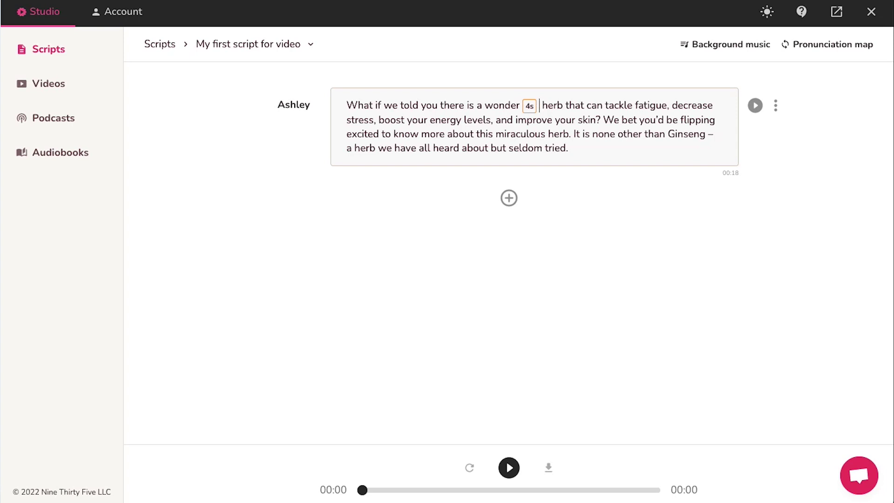
pyautogui.doubleClick(502, 105)
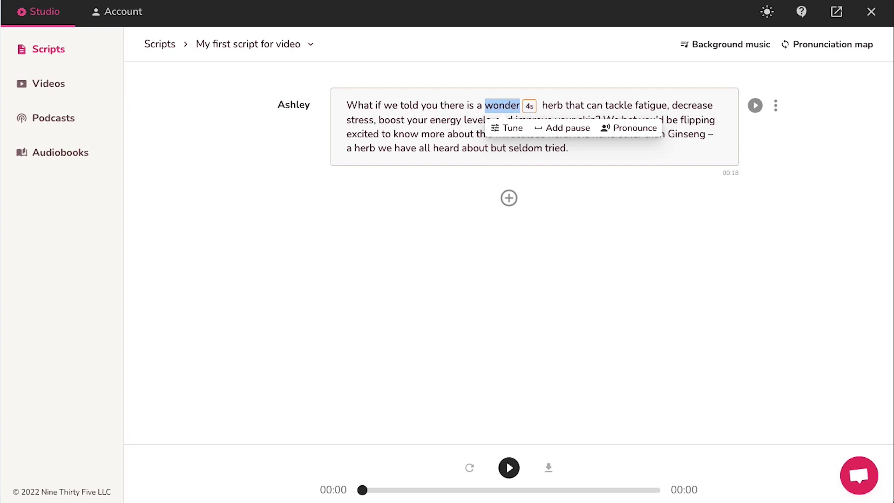
pyautogui.click(346, 105)
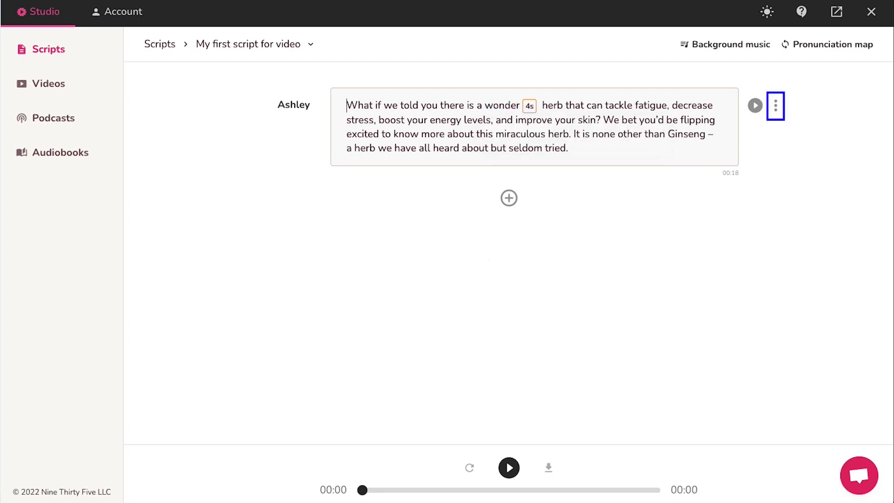
pyautogui.click(775, 106)
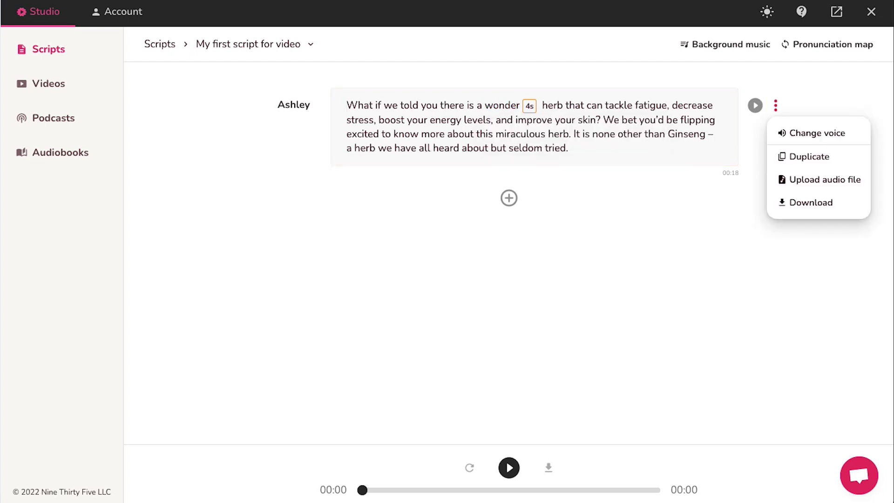